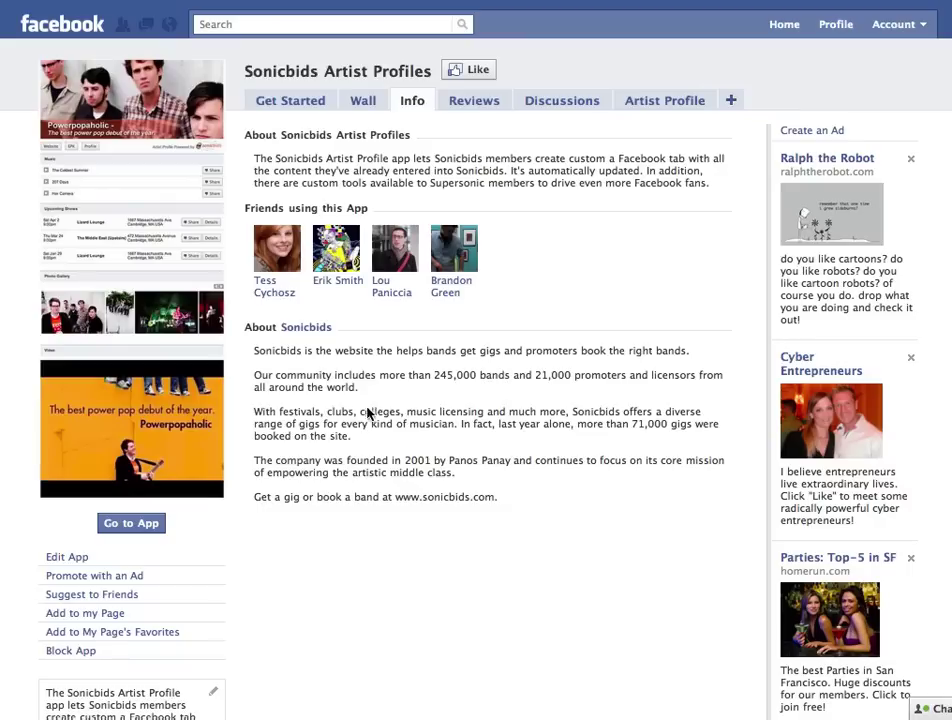
Step: Add the Sonicbids Artist Profiles app to the Screencast Test Artist page
click(122, 525)
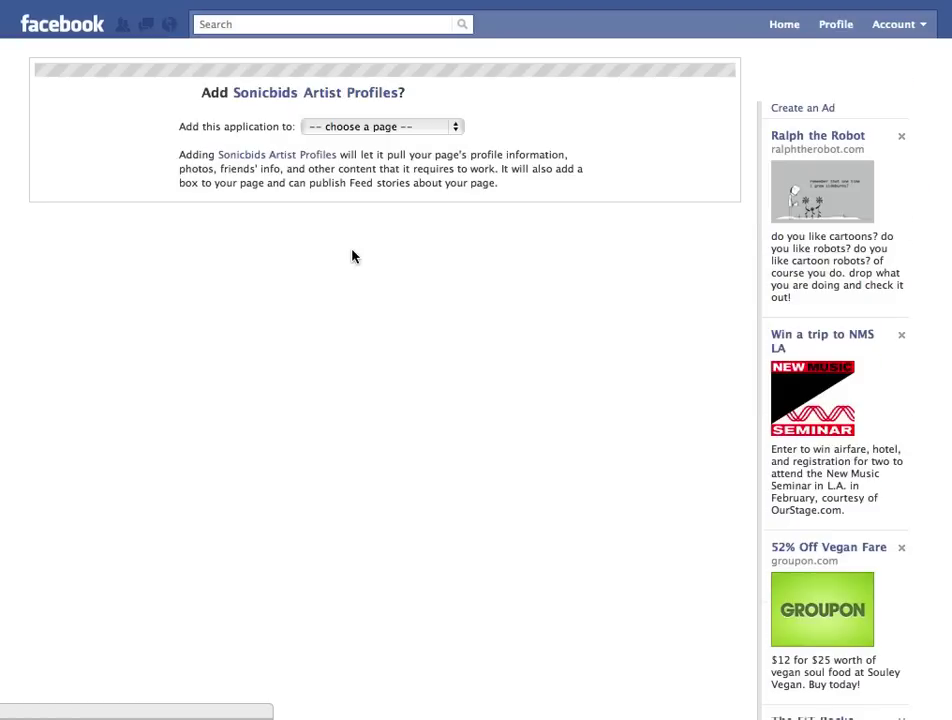
click(449, 127)
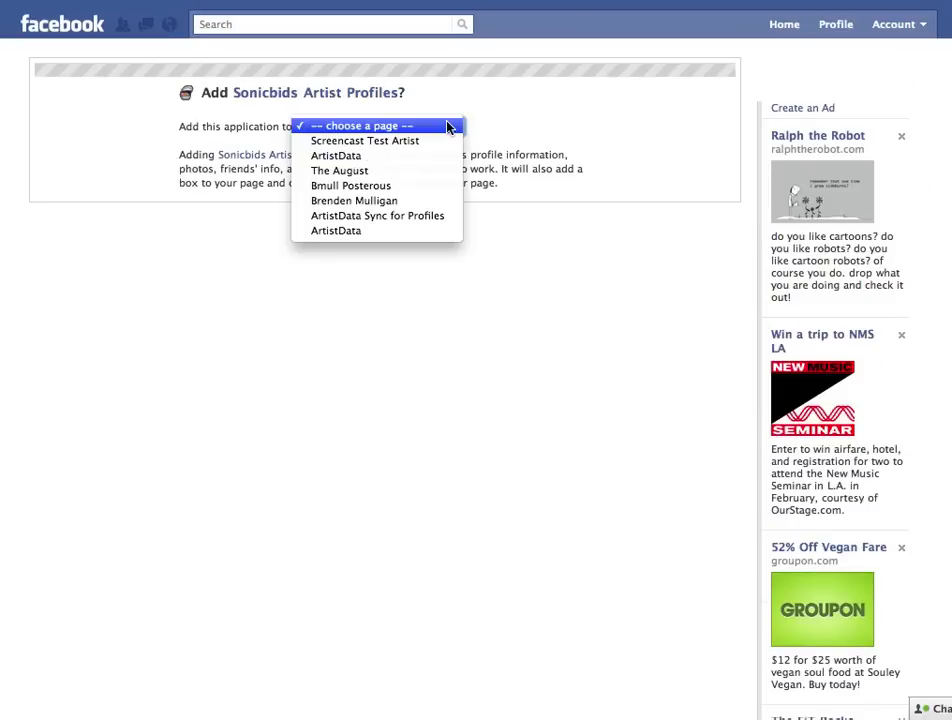
click(444, 141)
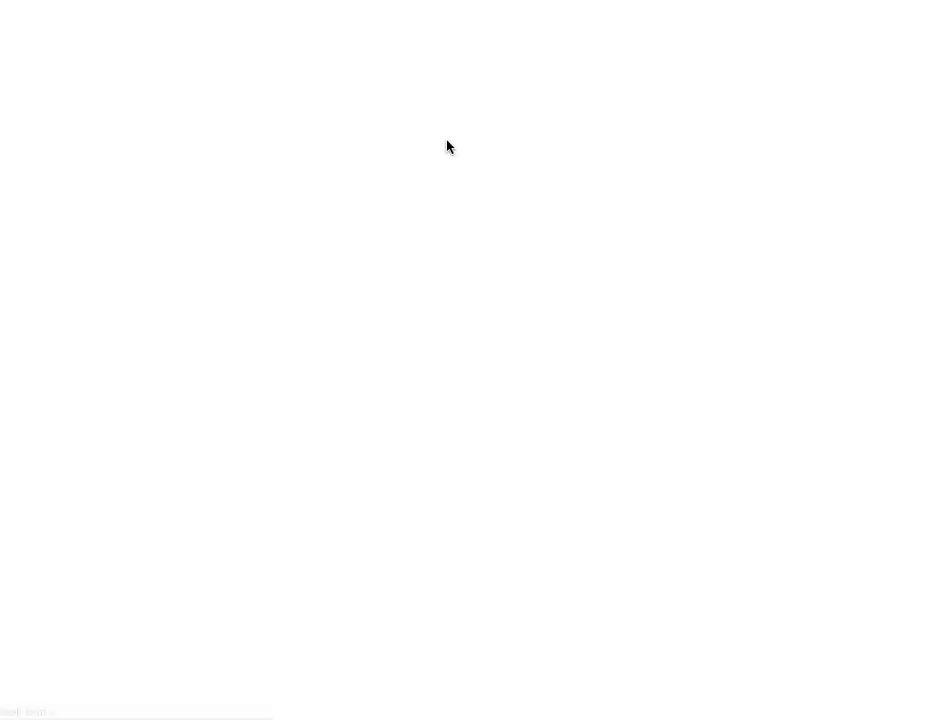
click(298, 218)
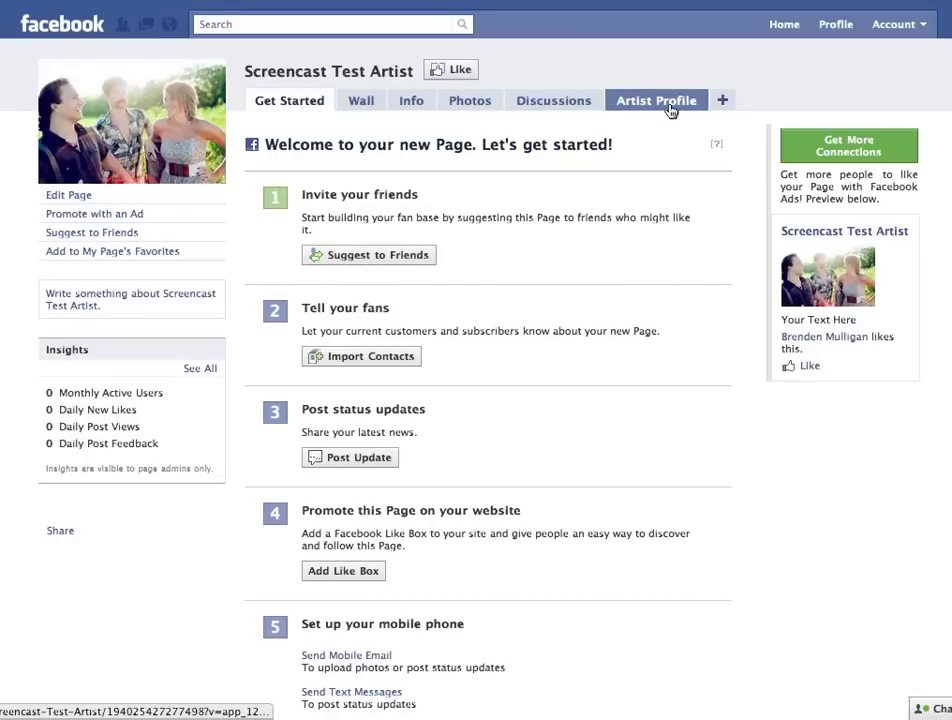
Step: Move the Artist Profile tab to sit right after Info, then open it
drag(670, 110, 472, 106)
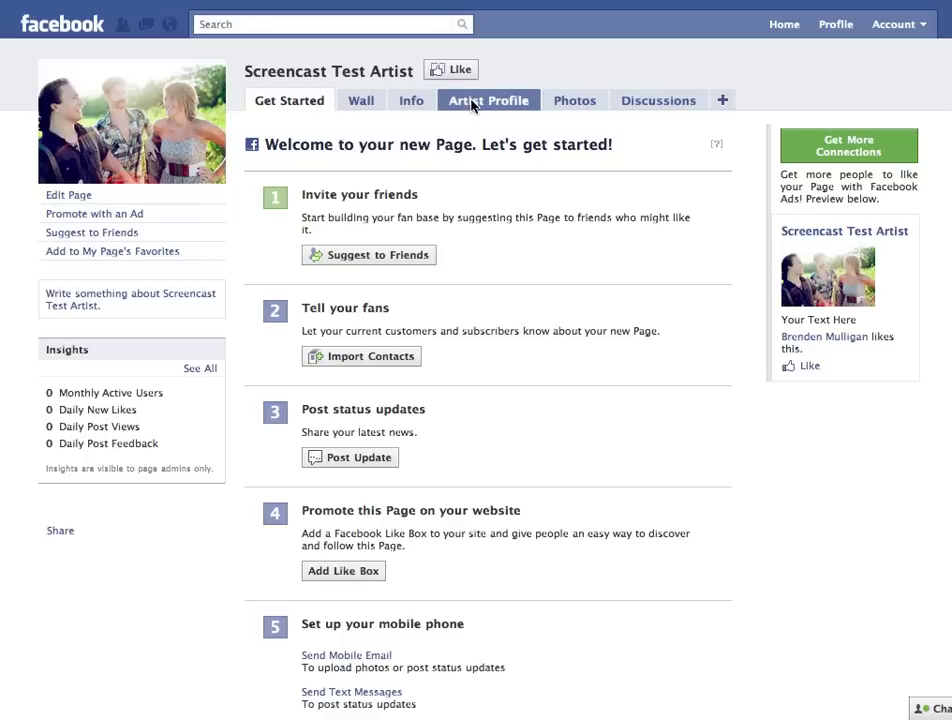
click(472, 104)
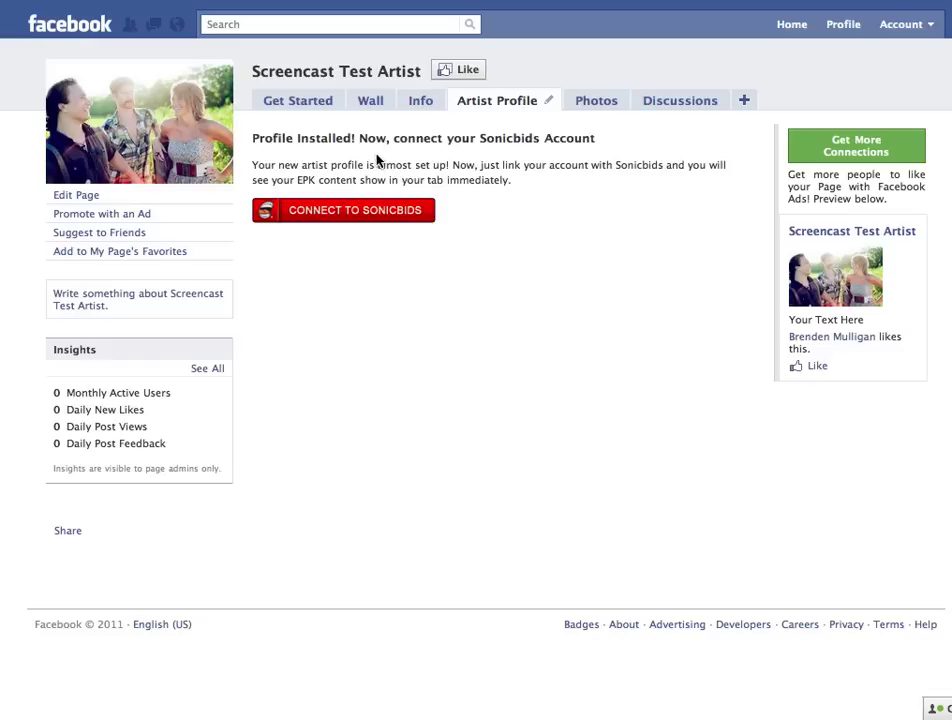
Step: Connect the Artist Profile tab using the Sonicbids username and password, and save
click(343, 211)
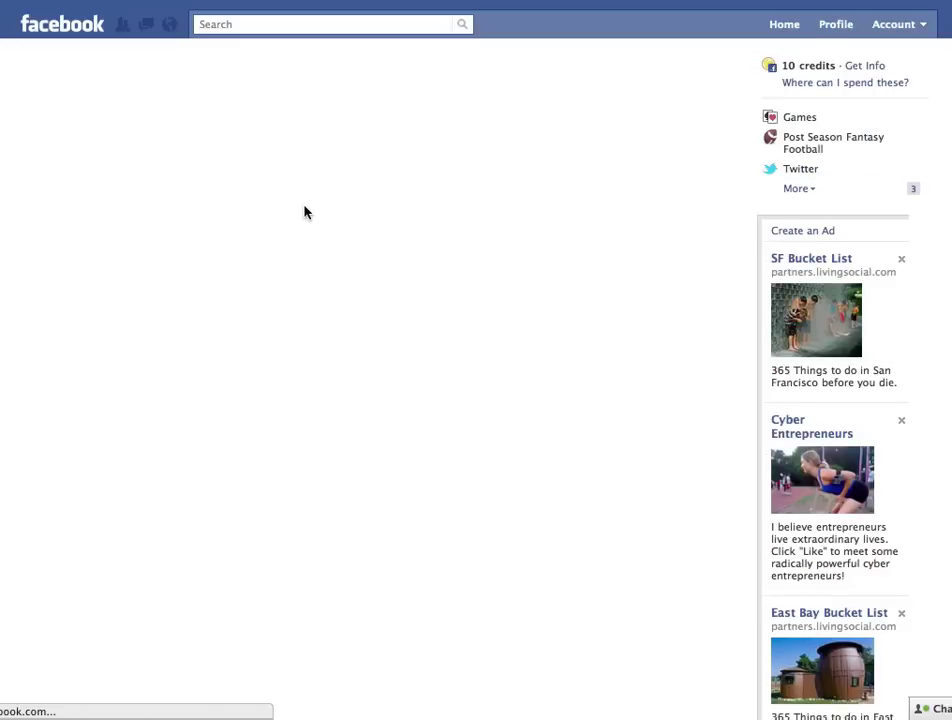
click(258, 196)
text(batdmc)
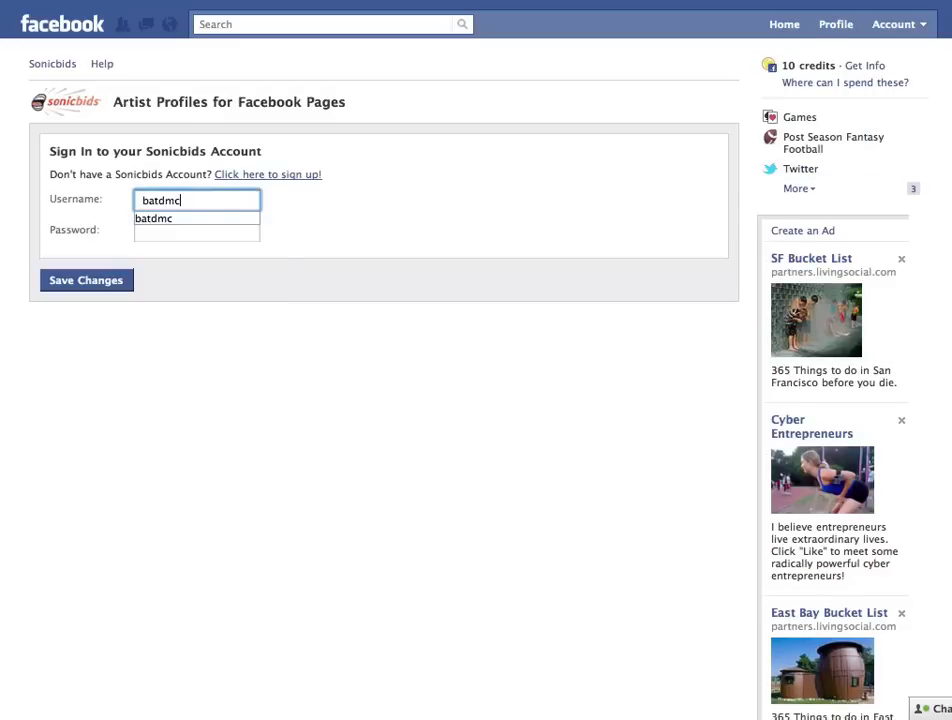
key(Down)
key(Tab)
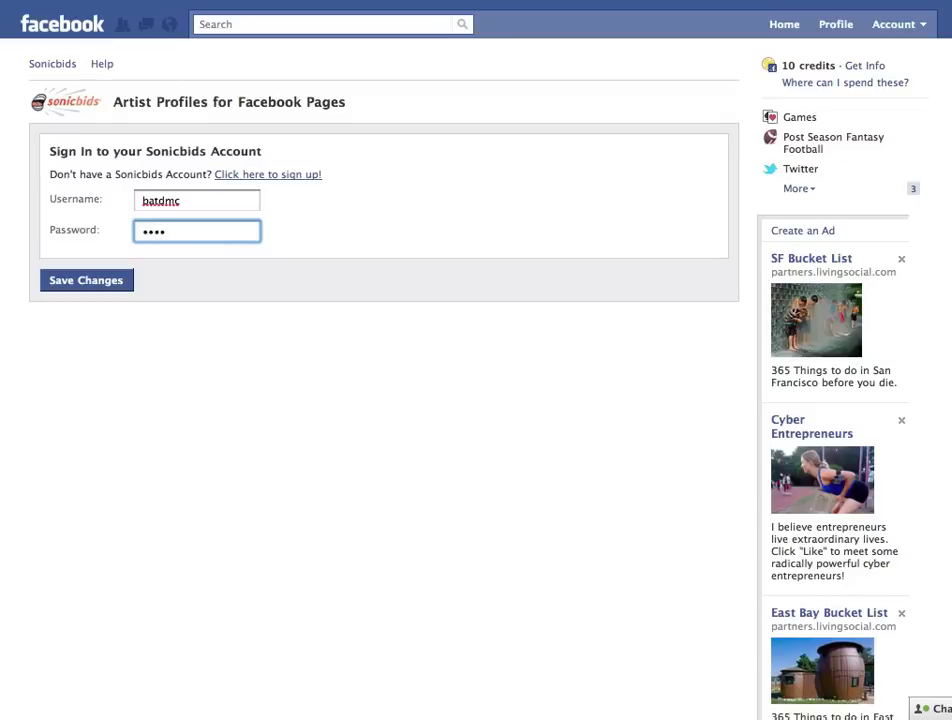
click(95, 286)
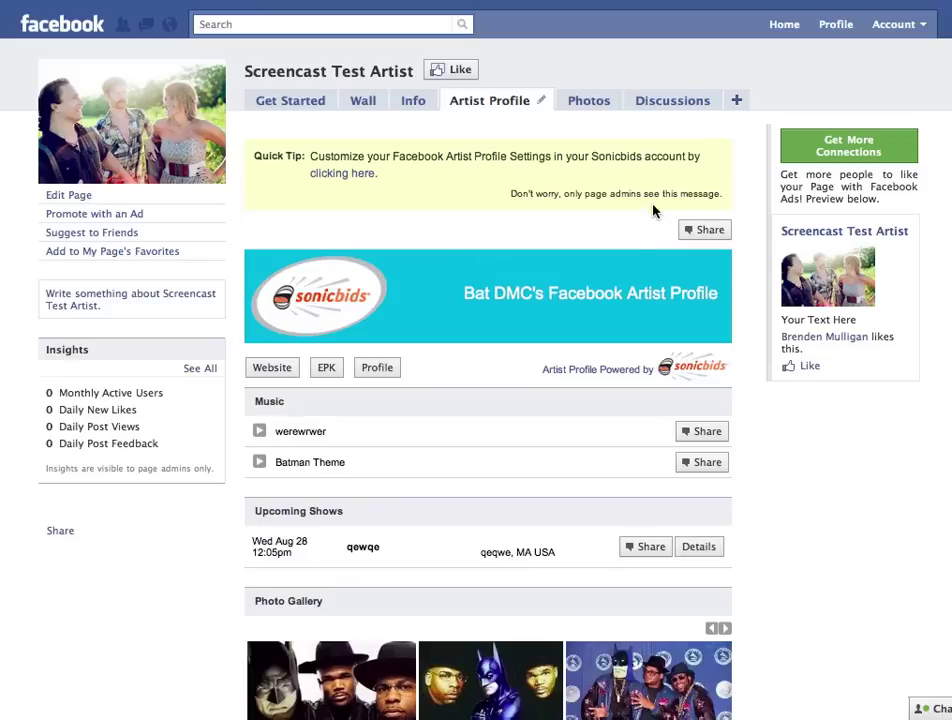
scroll(444, 237, down, 2)
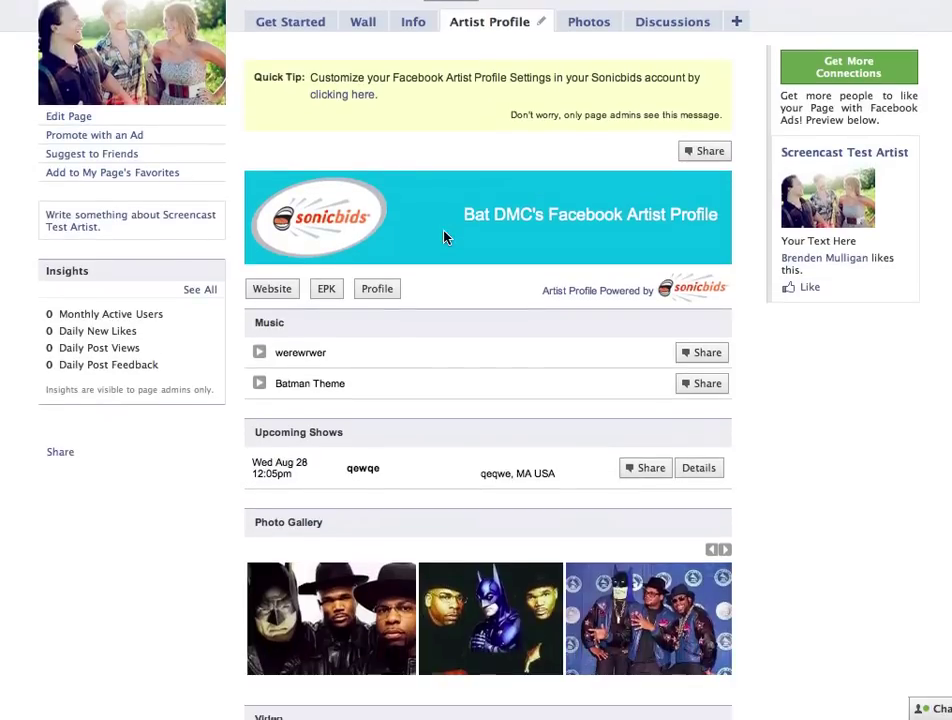
scroll(446, 237, down, 3)
scroll(445, 237, down, 2)
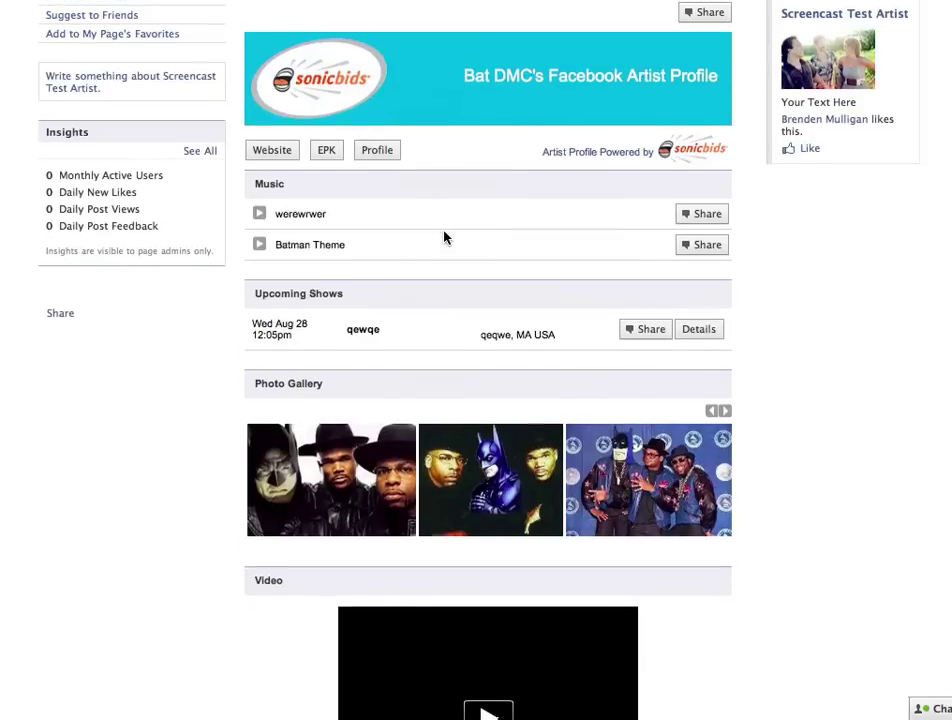
scroll(445, 237, down, 2)
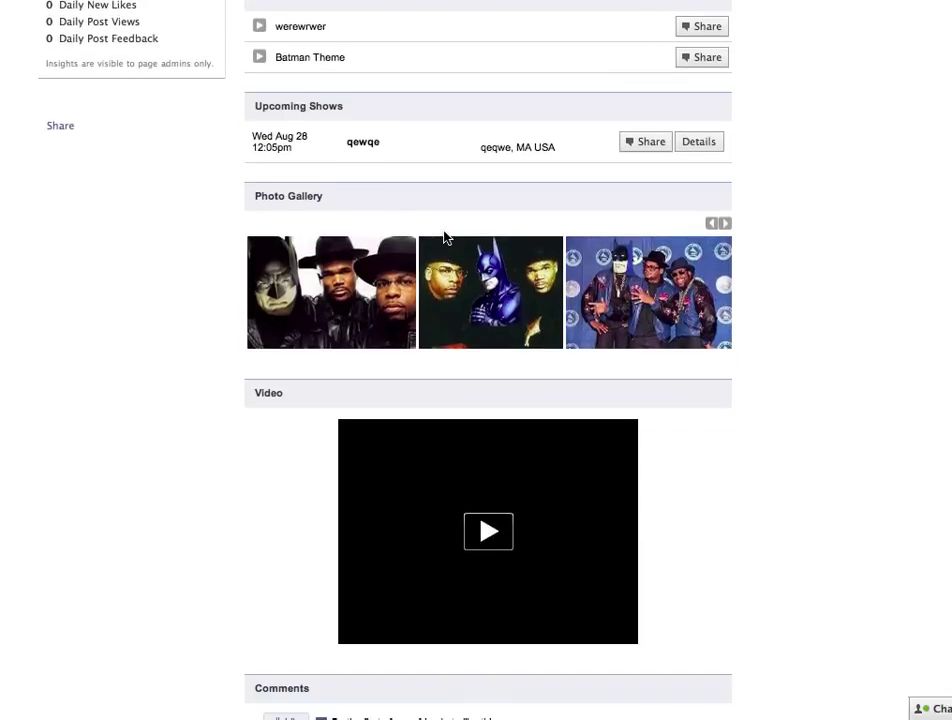
scroll(445, 237, down, 7)
scroll(445, 243, down, 1)
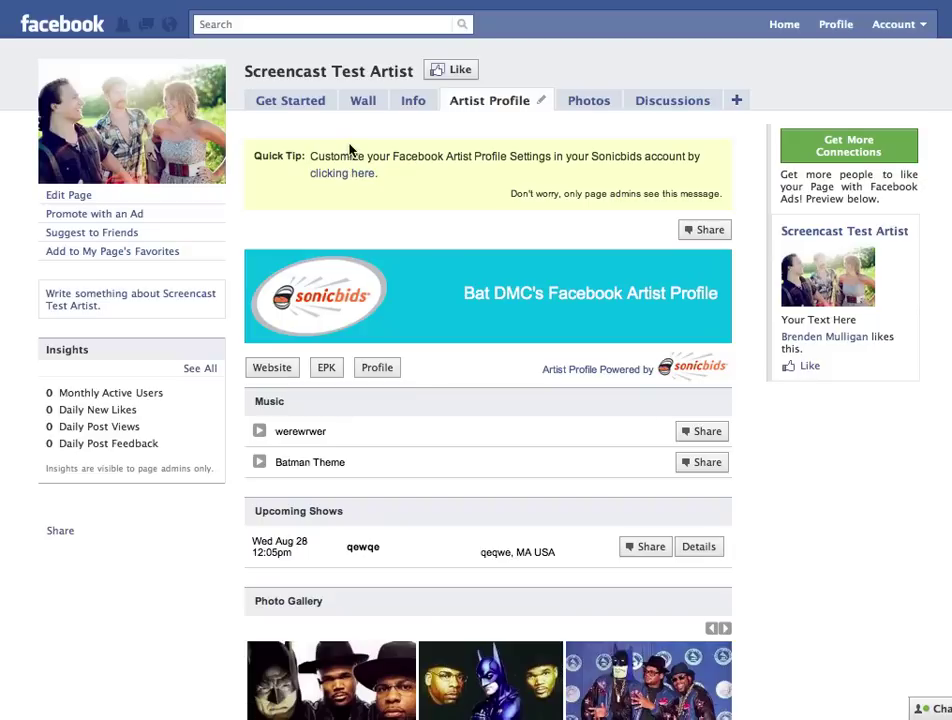
Step: Upload banner.jpg as the custom banner in Sonicbids profile settings and save
click(335, 175)
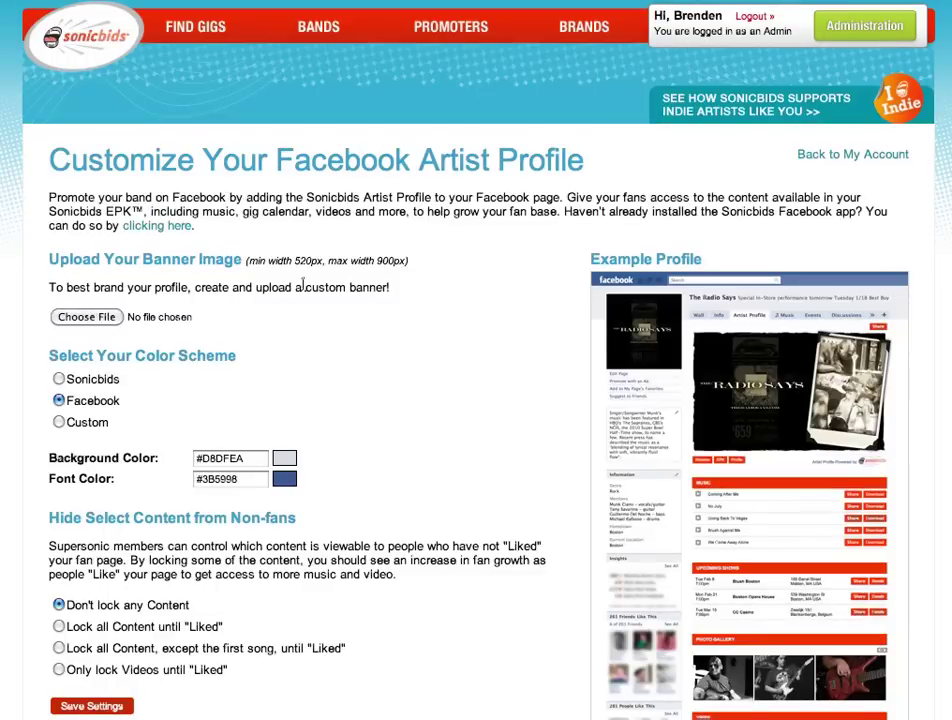
scroll(366, 284, down, 1)
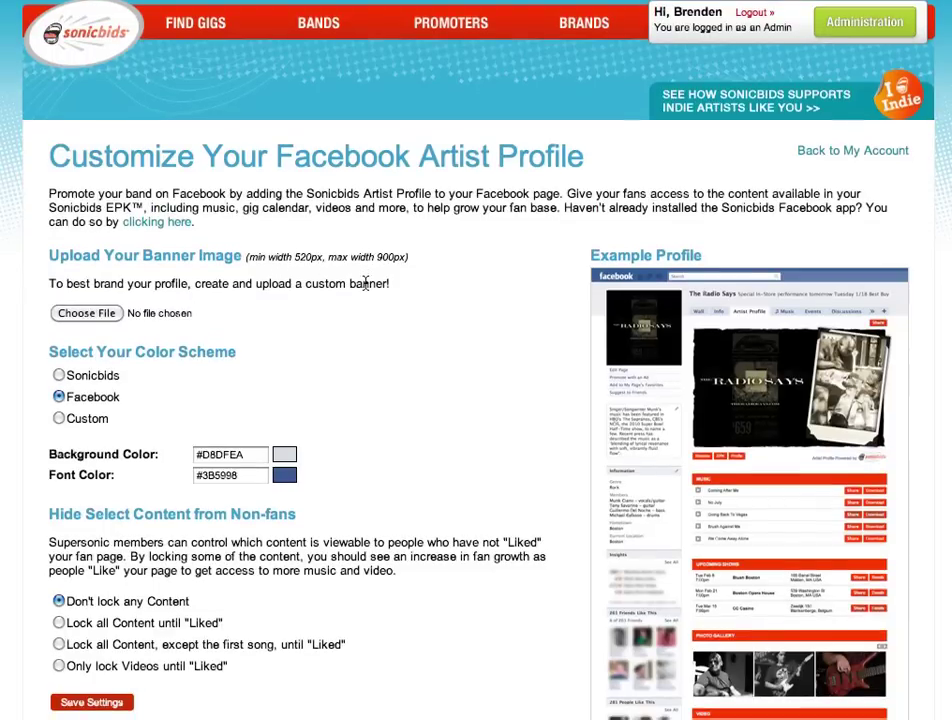
click(98, 312)
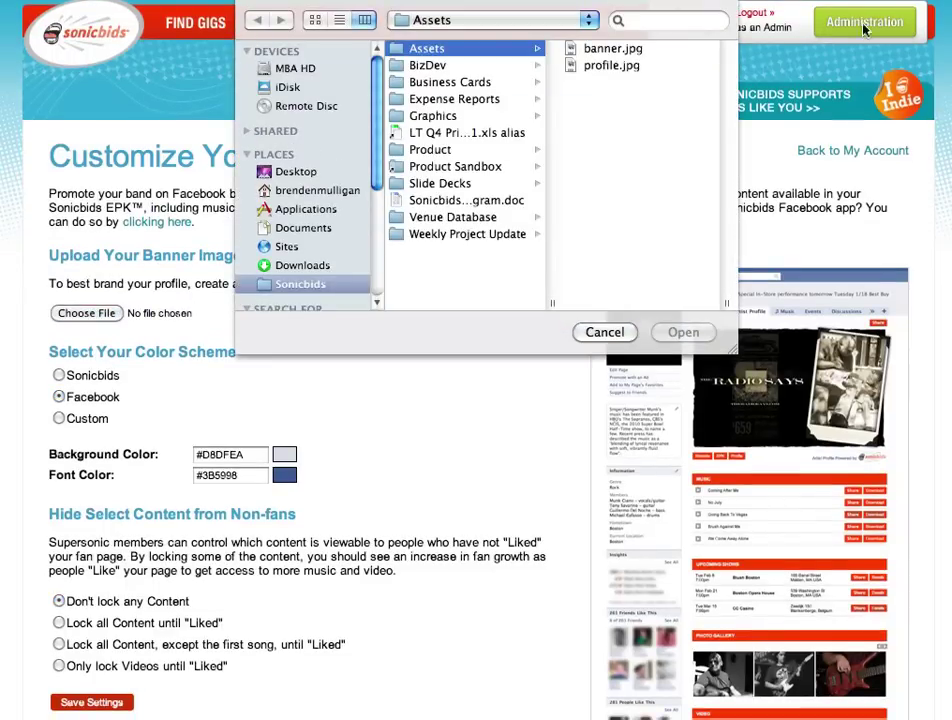
click(603, 48)
click(680, 332)
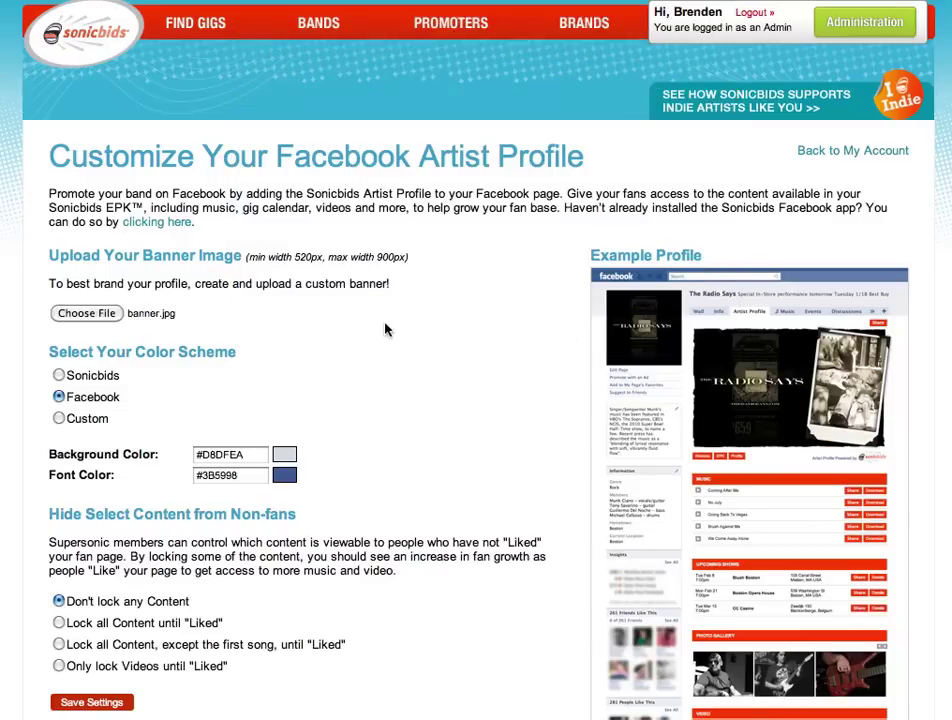
scroll(190, 322, down, 2)
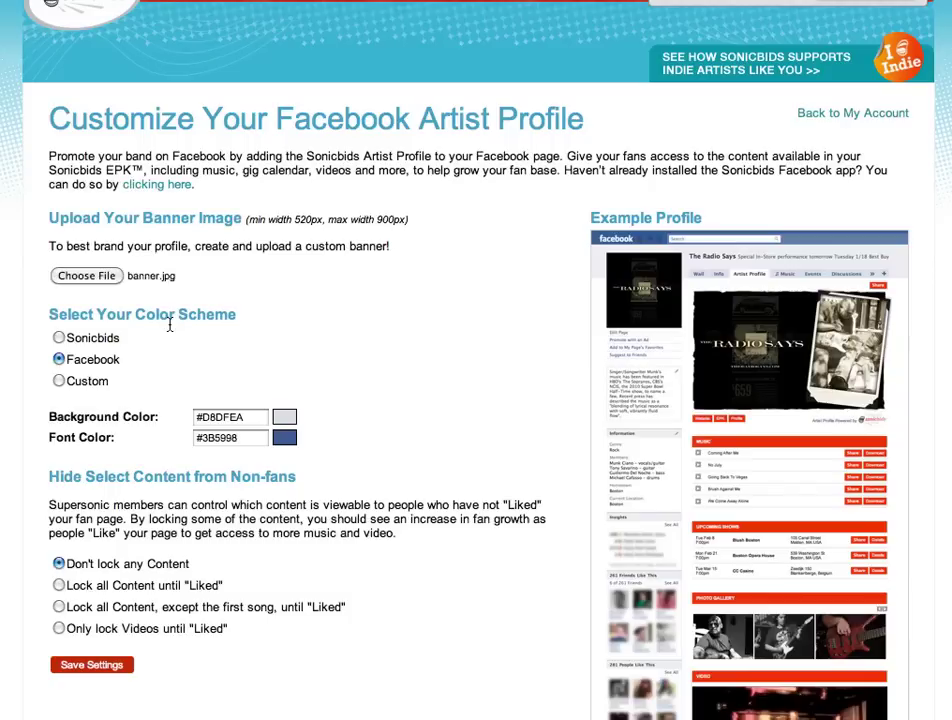
click(117, 611)
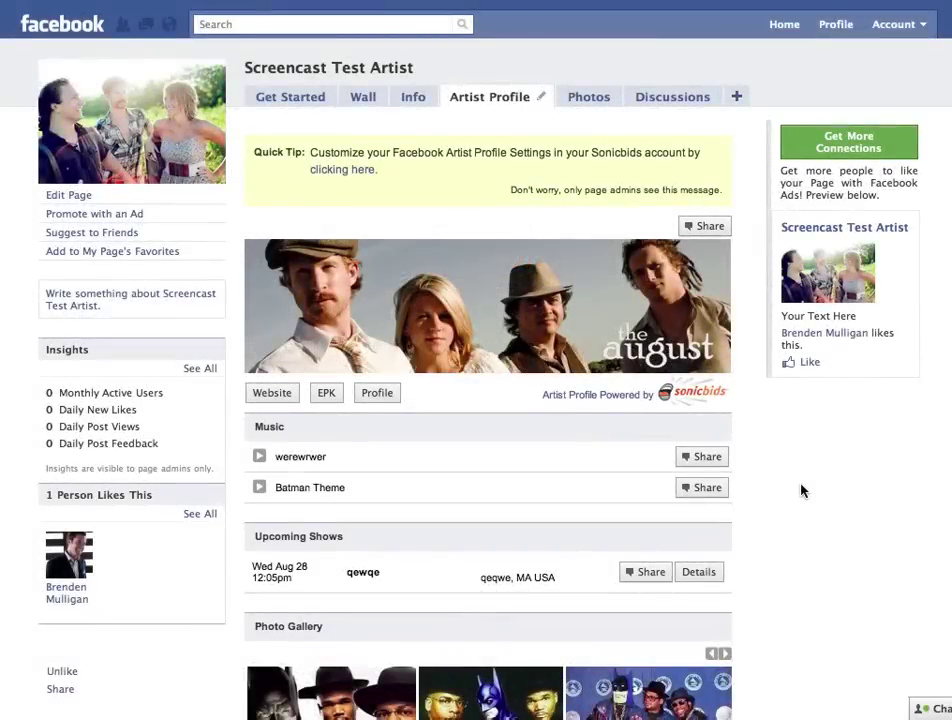
Step: Review the 'the august' banner on the Artist Profile tab, then reopen the Sonicbids customization settings
scroll(752, 461, down, 3)
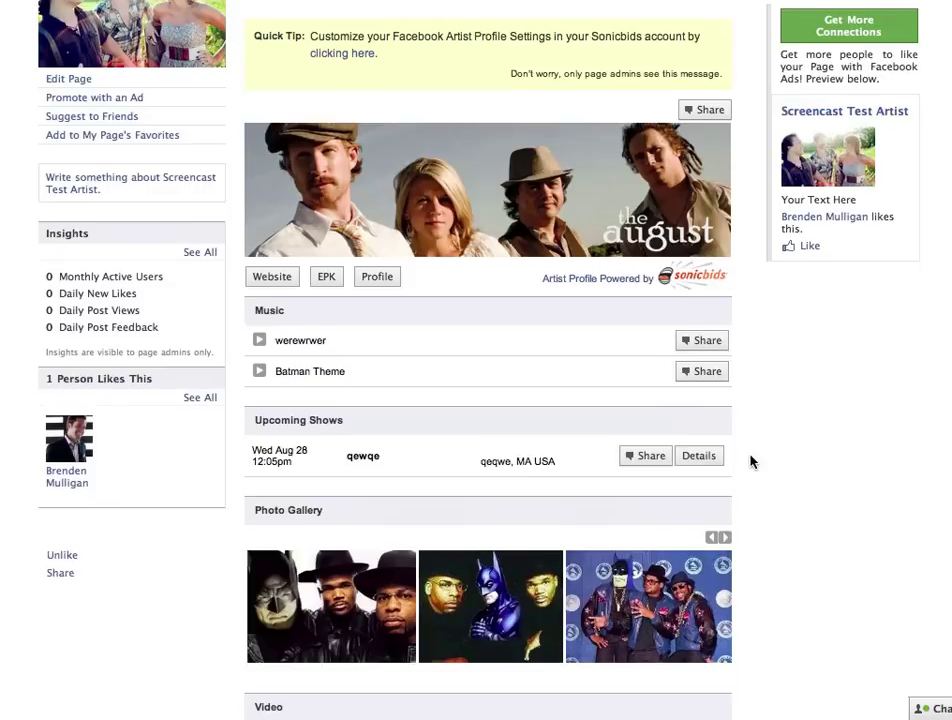
scroll(752, 461, down, 1)
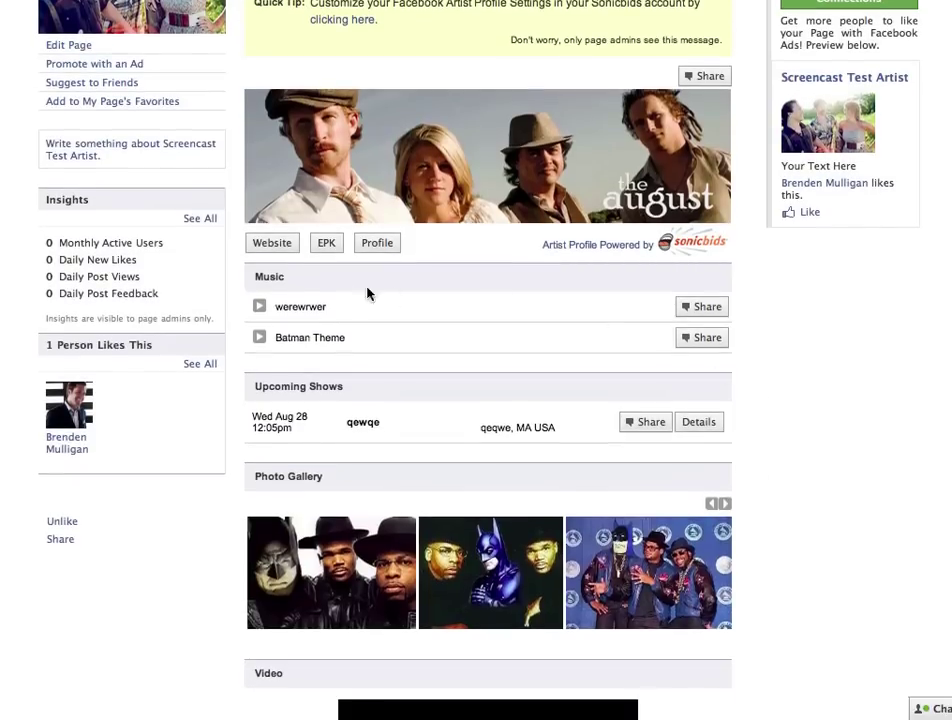
scroll(606, 321, down, 3)
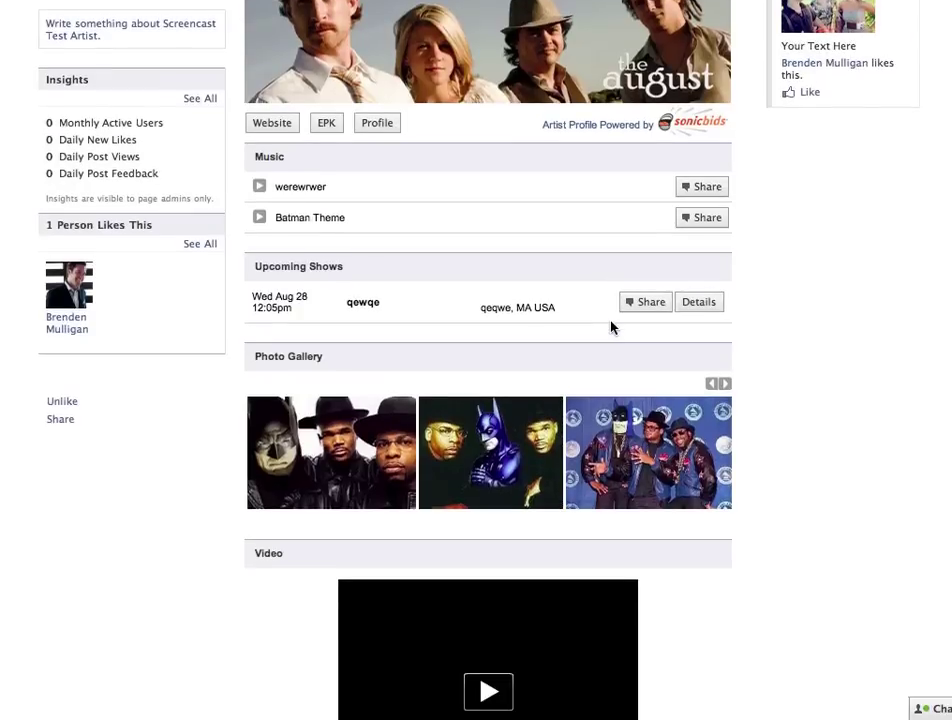
scroll(612, 327, up, 7)
click(362, 177)
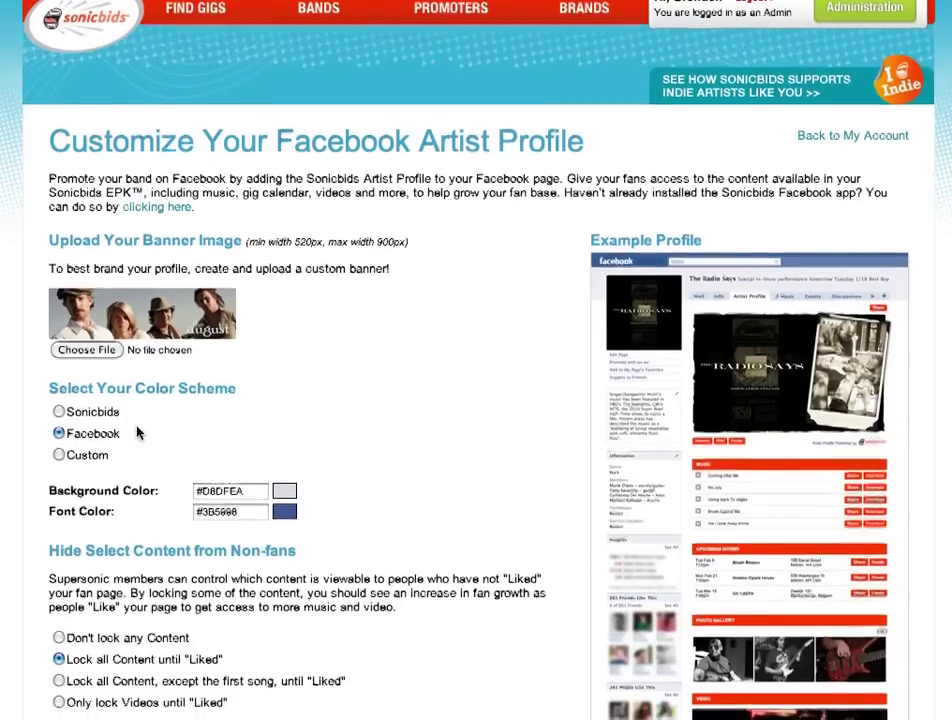
Step: Apply a custom scheme with gold #CC9900 background, lock no content, and save
click(59, 394)
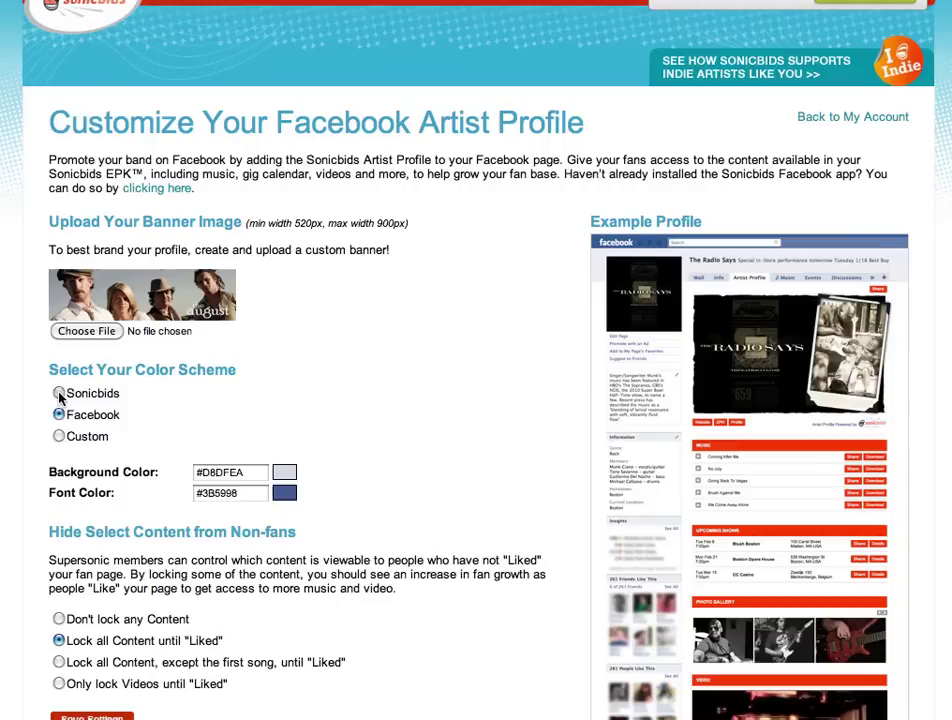
click(58, 436)
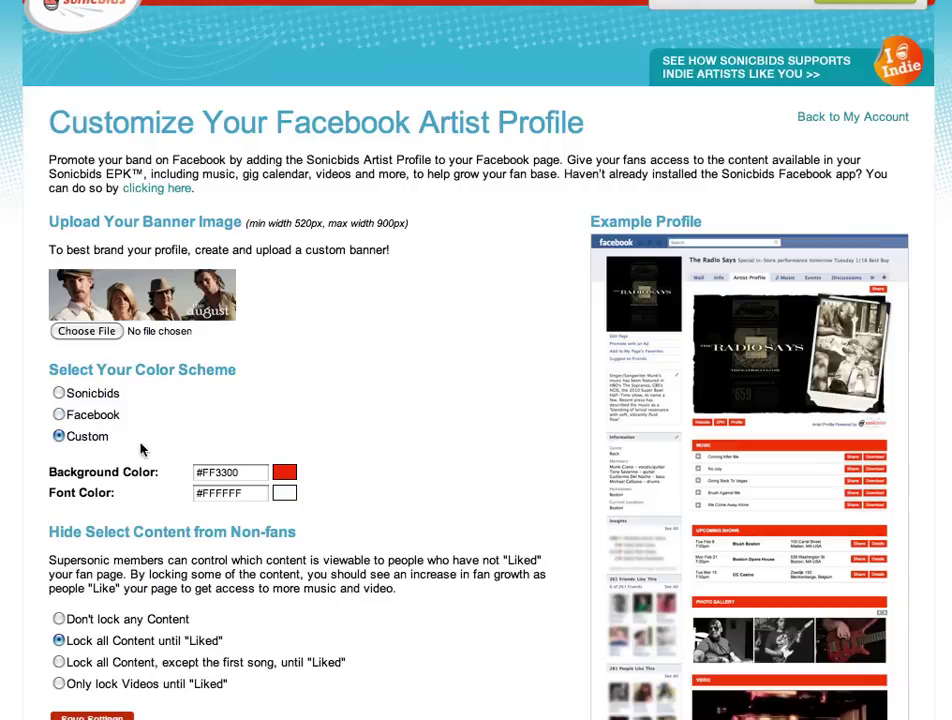
click(228, 470)
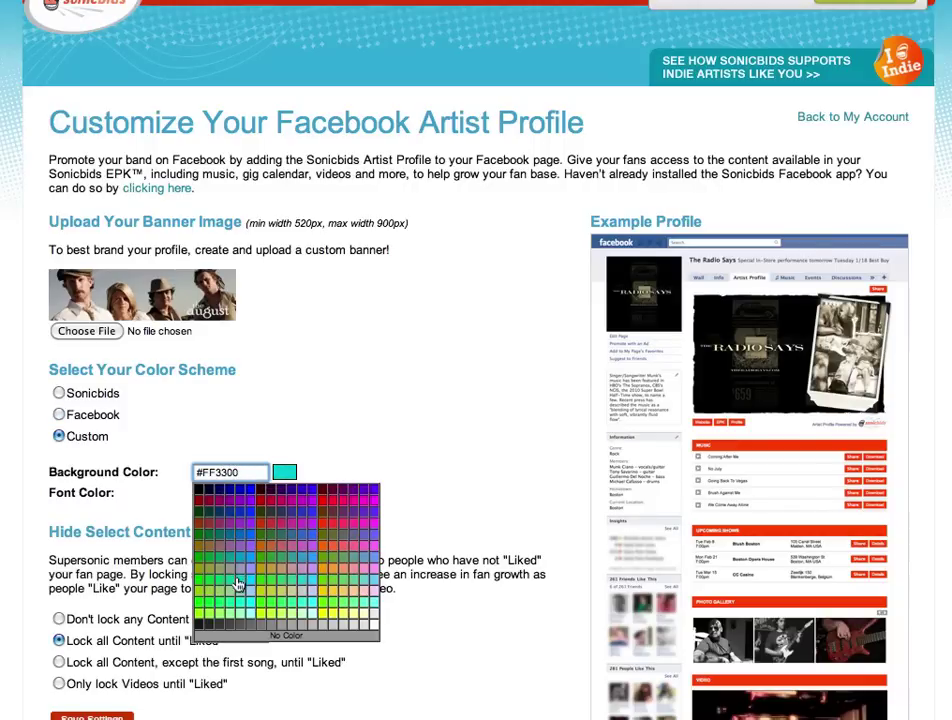
click(262, 574)
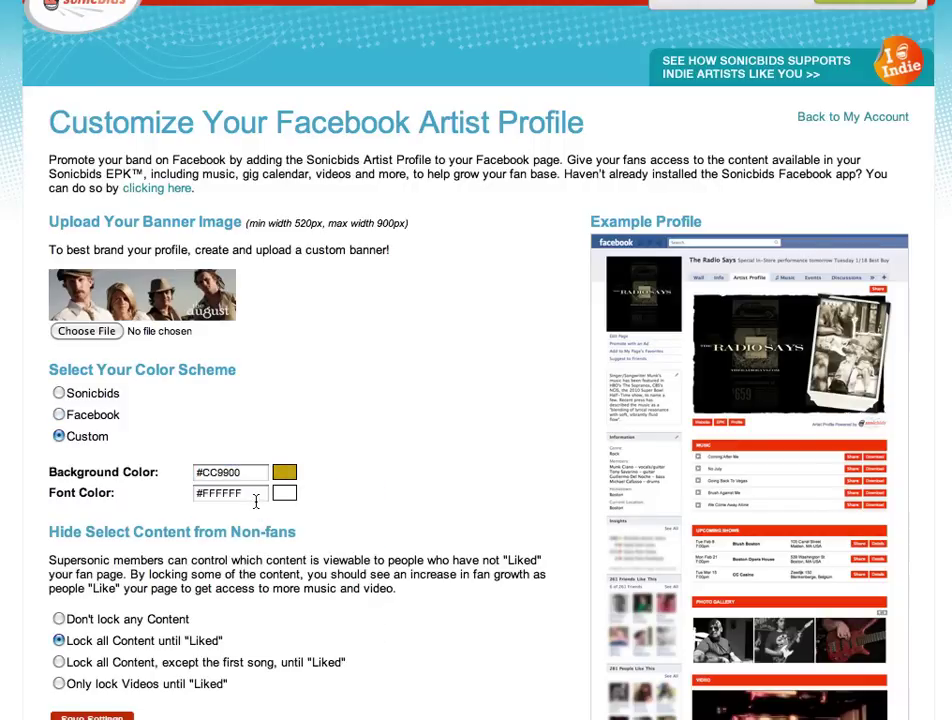
scroll(357, 494, down, 5)
click(59, 480)
click(84, 582)
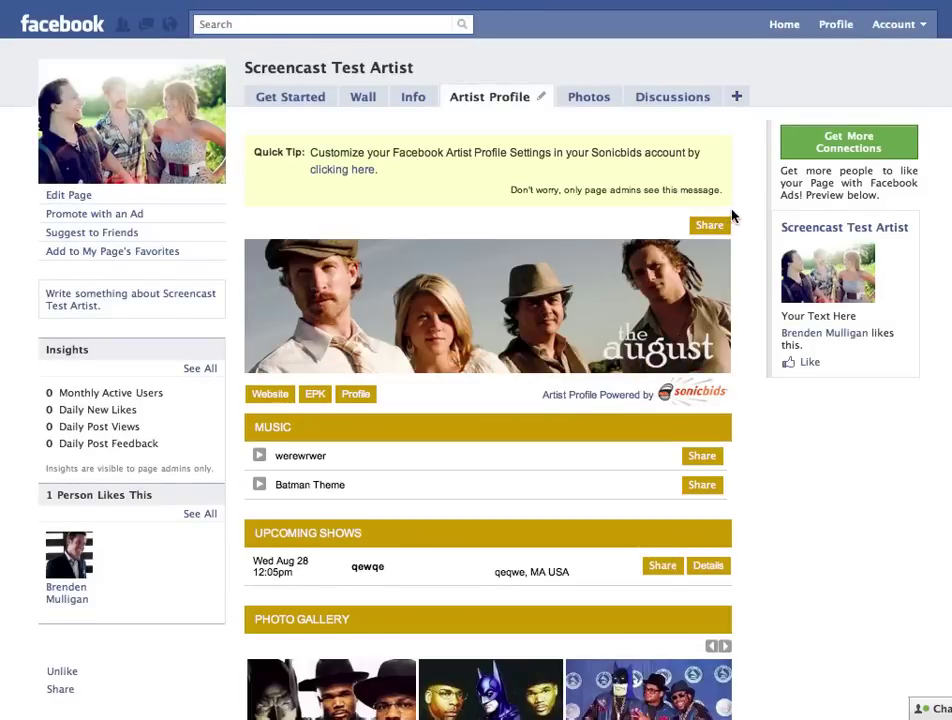
Step: Review the gold-headed Artist Profile tab, then reopen its Sonicbids customisation settings
scroll(733, 216, down, 5)
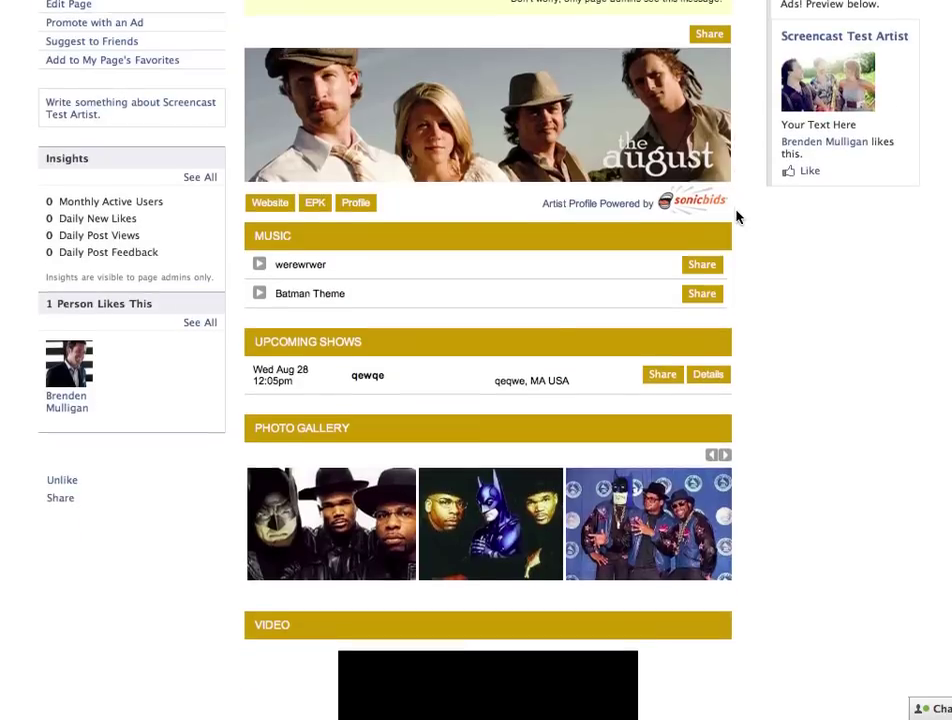
scroll(736, 217, down, 10)
scroll(737, 216, up, 15)
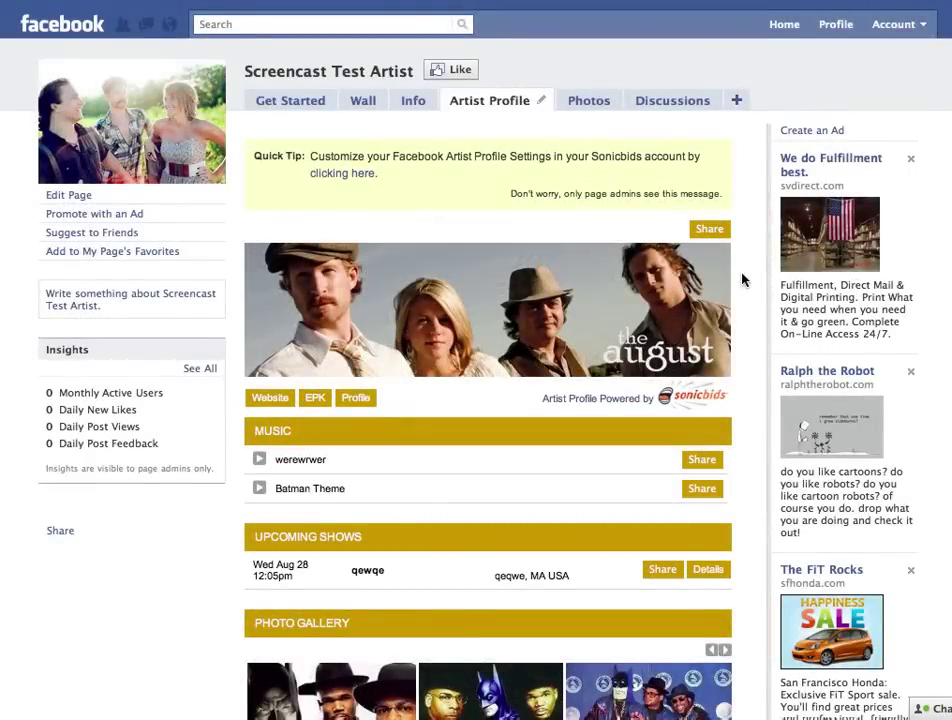
scroll(742, 280, down, 3)
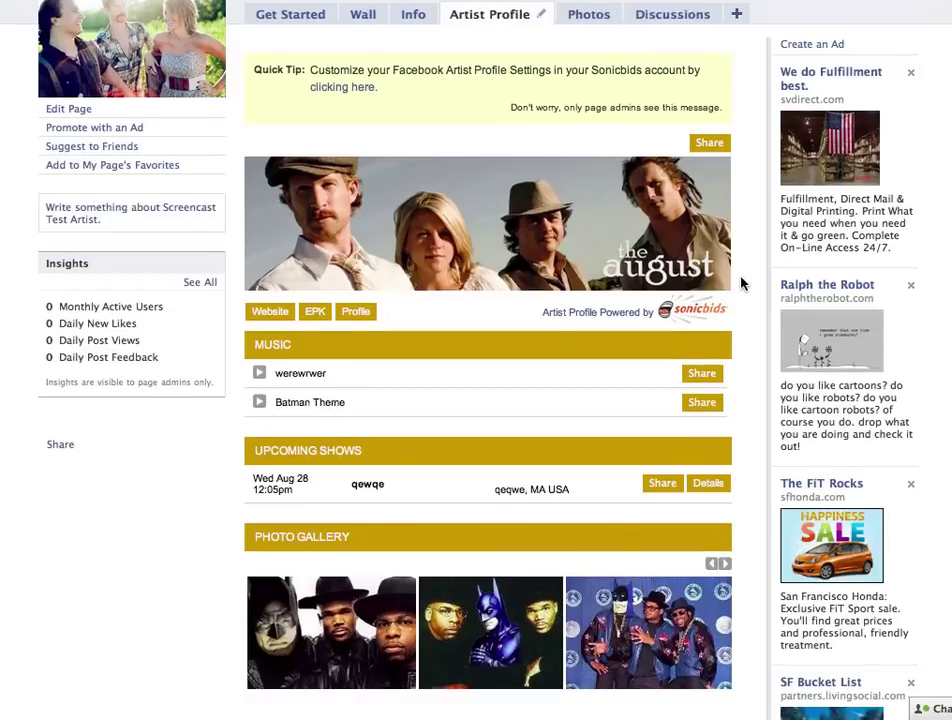
scroll(742, 283, up, 3)
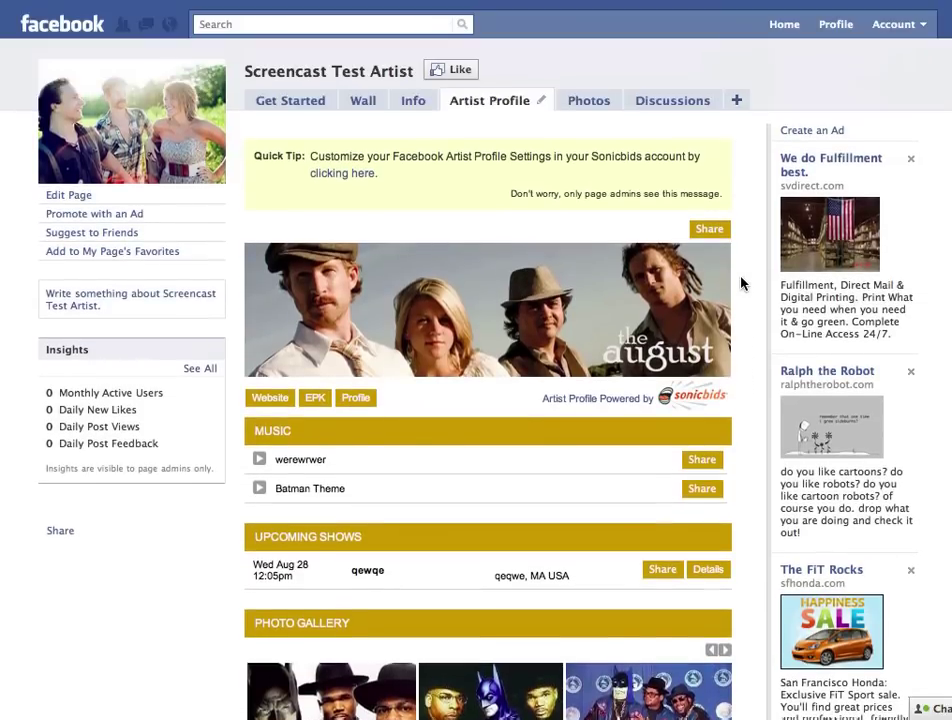
click(344, 174)
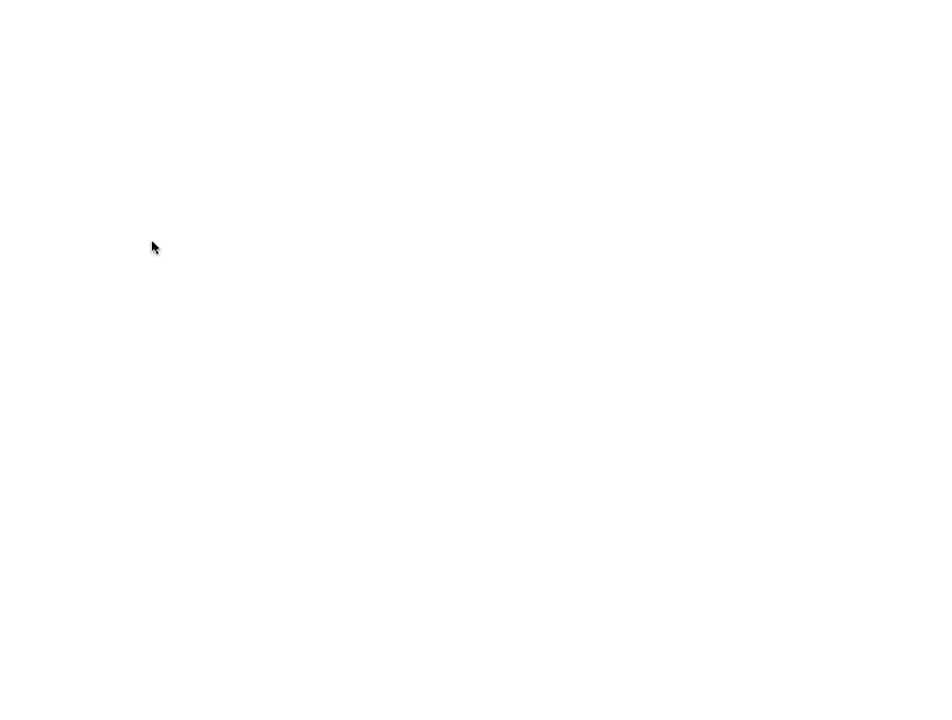
Step: Choose 'Lock all Content, except the first song, until Liked' and save the settings
scroll(60, 337, down, 3)
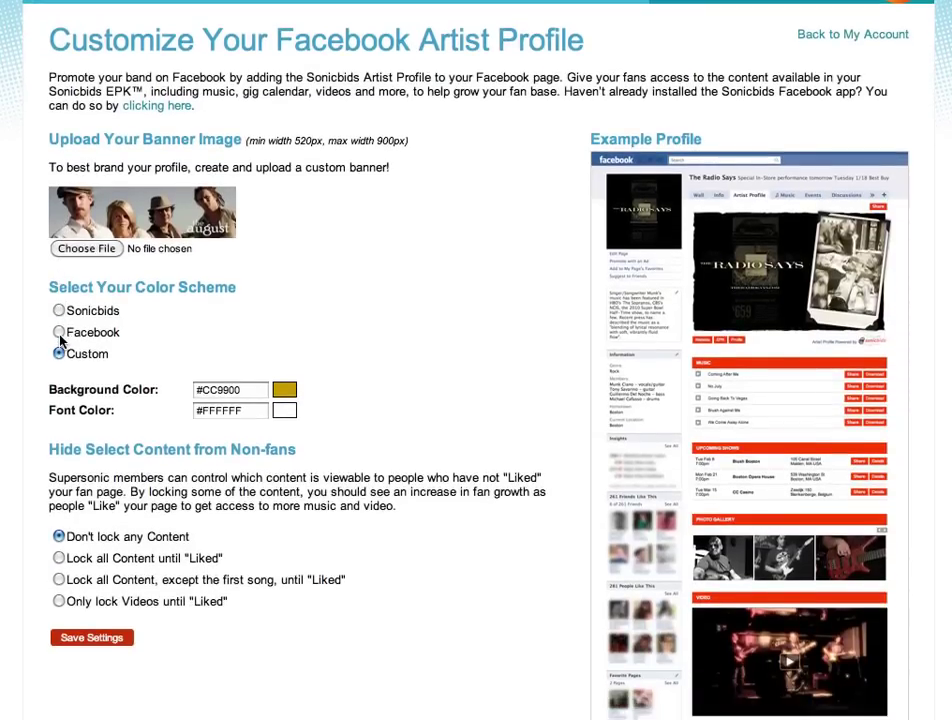
scroll(60, 340, down, 3)
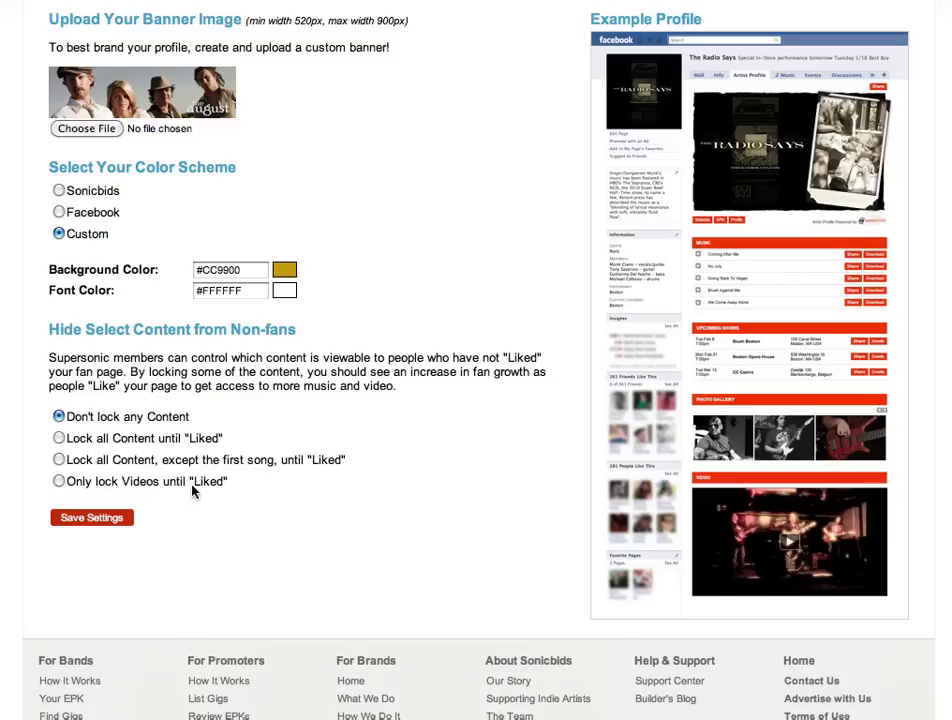
click(62, 461)
click(90, 518)
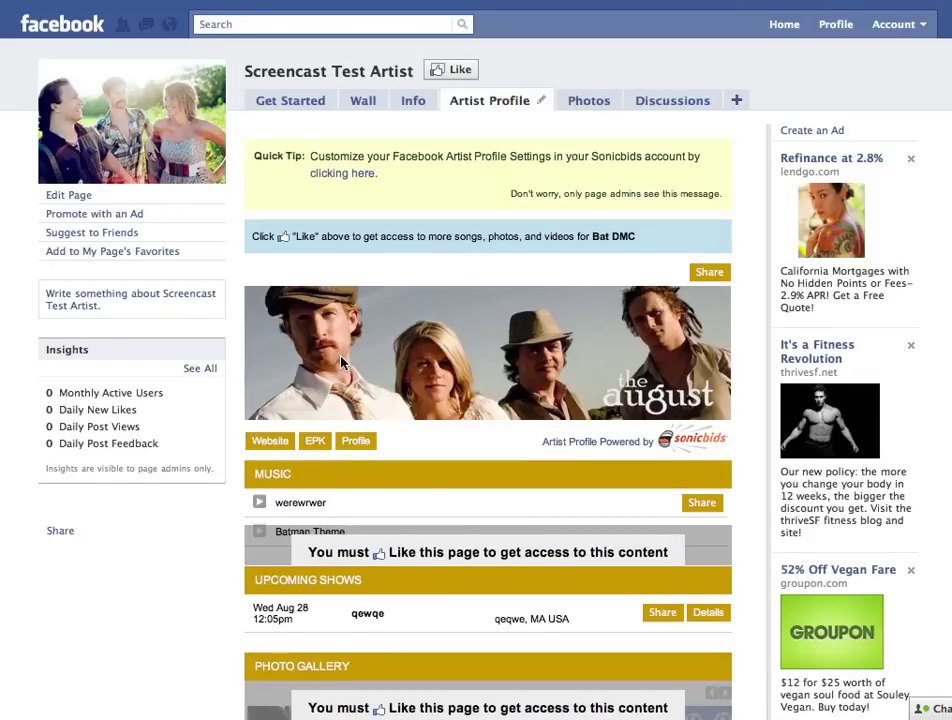
Step: Check only the first song is available, then like the page to unlock all songs and photos
scroll(285, 446, down, 1)
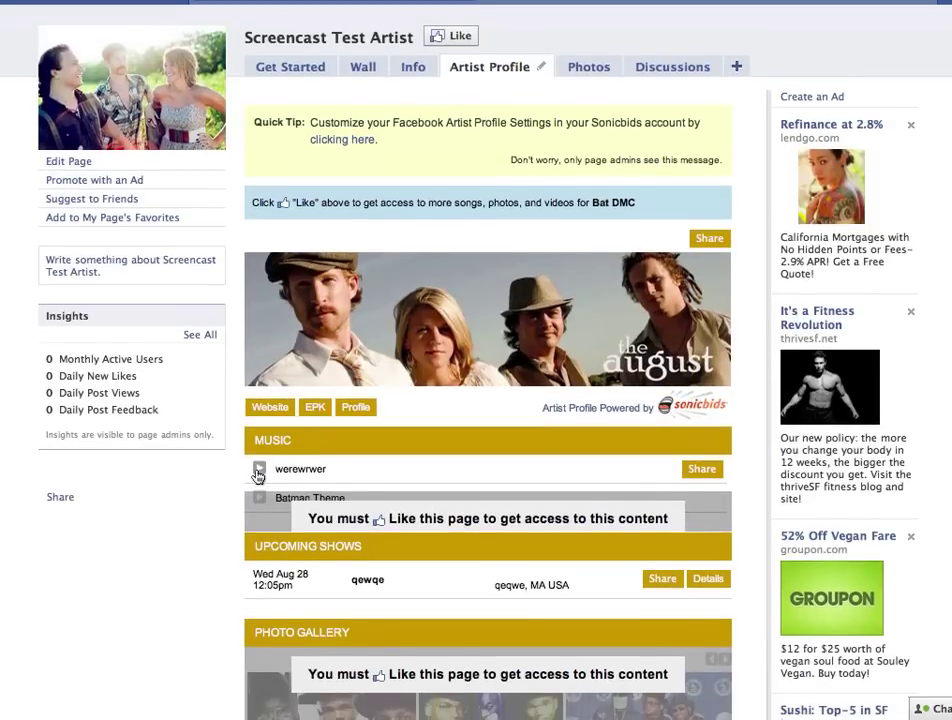
scroll(316, 463, down, 2)
scroll(310, 455, down, 6)
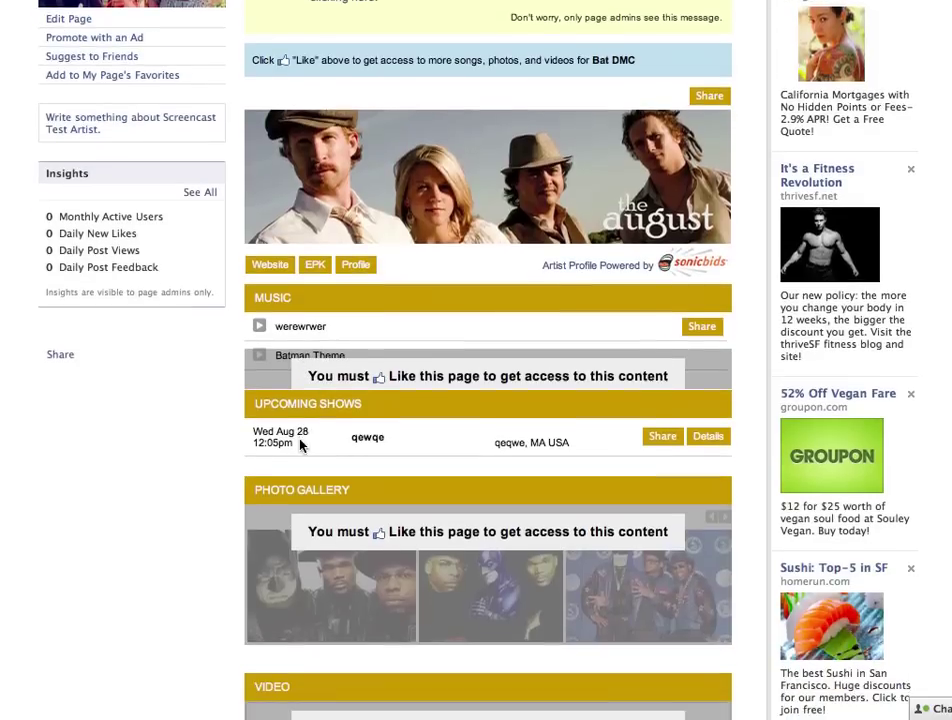
scroll(527, 442, down, 8)
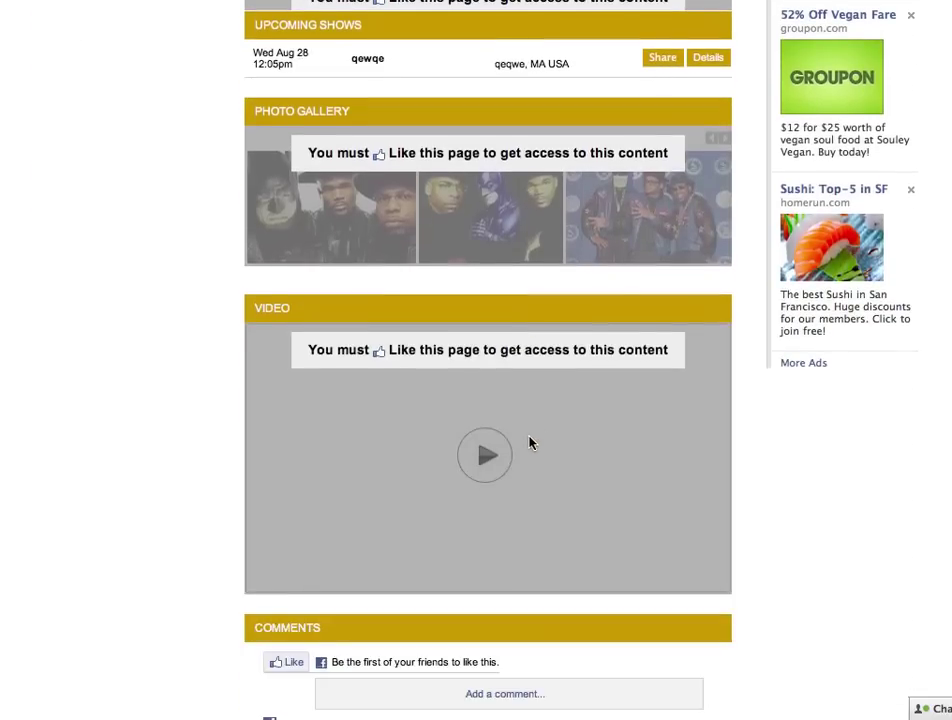
scroll(467, 470, up, 17)
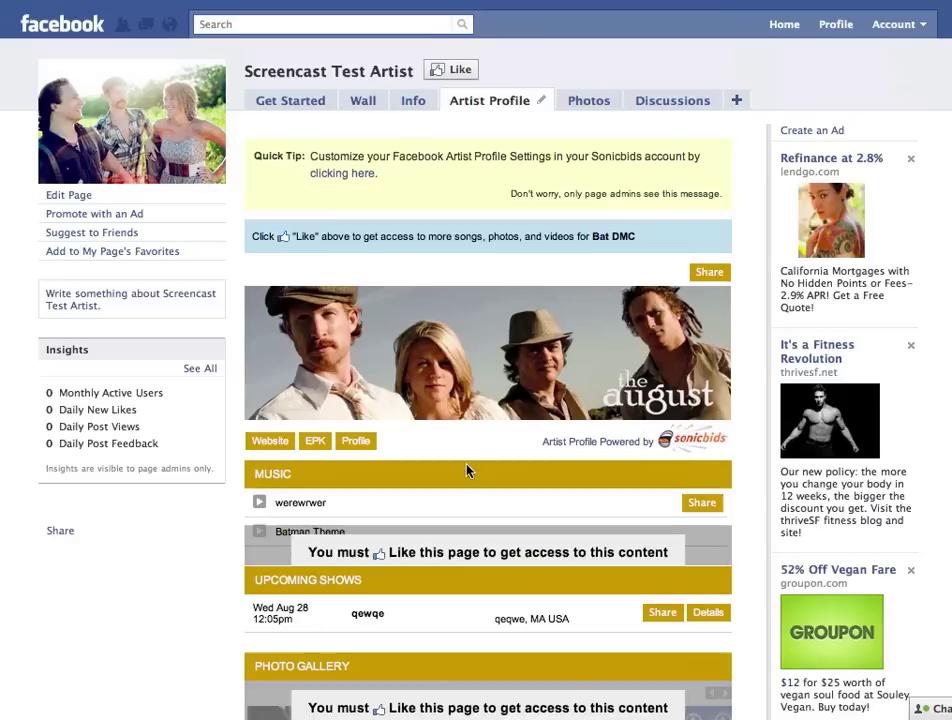
click(452, 69)
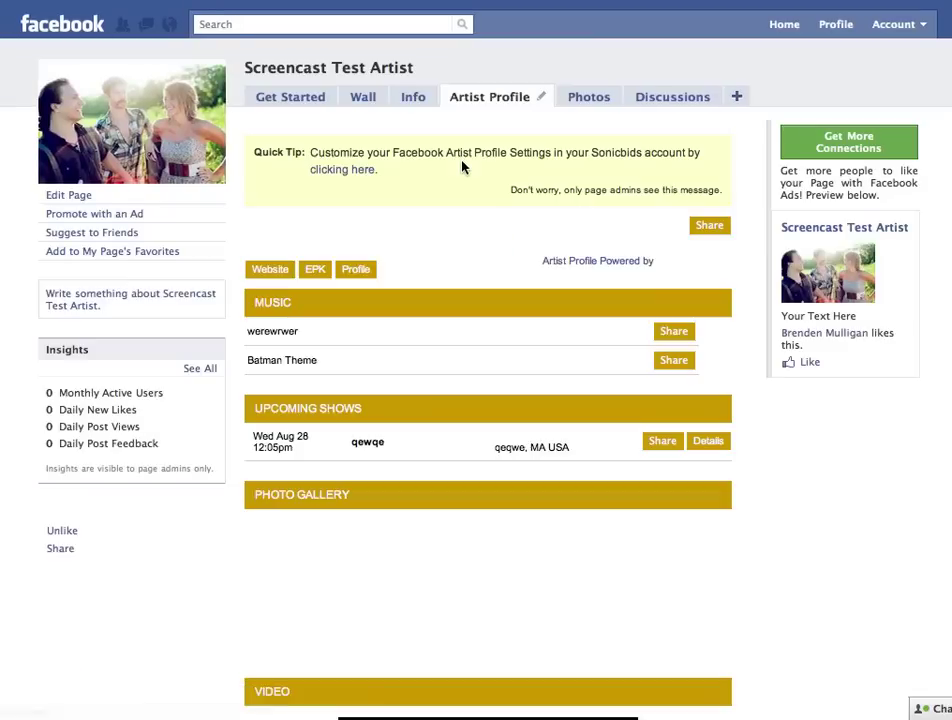
scroll(462, 167, down, 3)
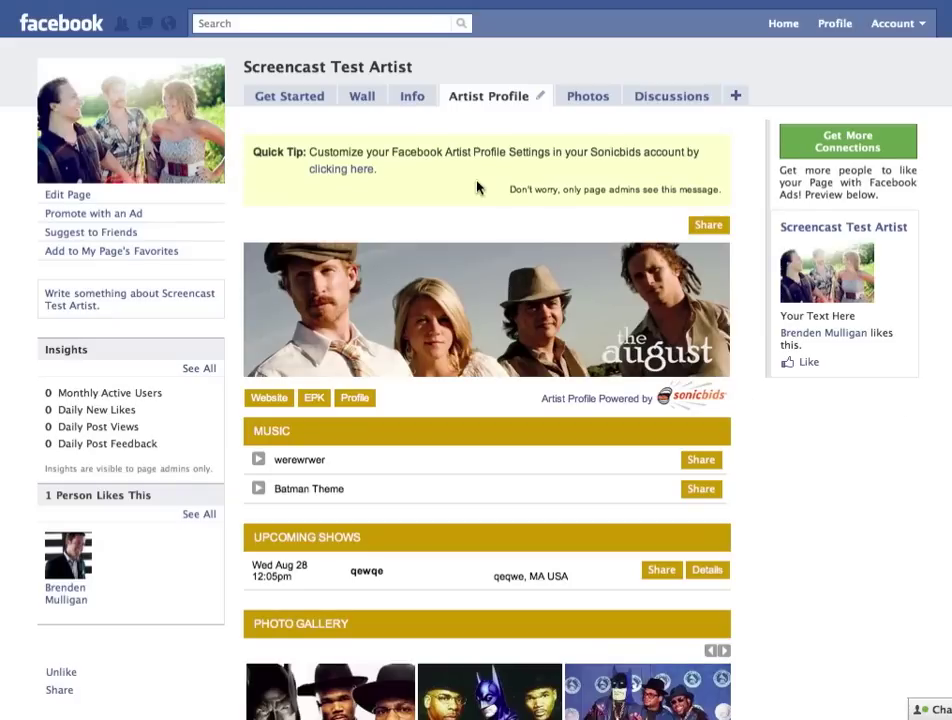
Step: Set Artist Profile as the default landing tab for everyone else, then return to that tab
click(364, 97)
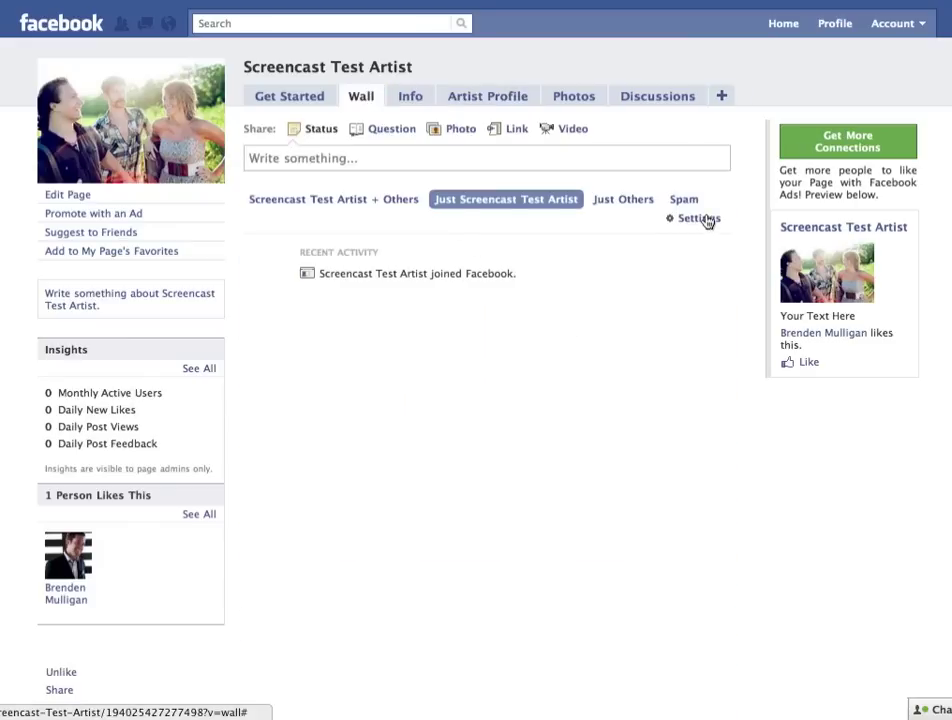
click(703, 220)
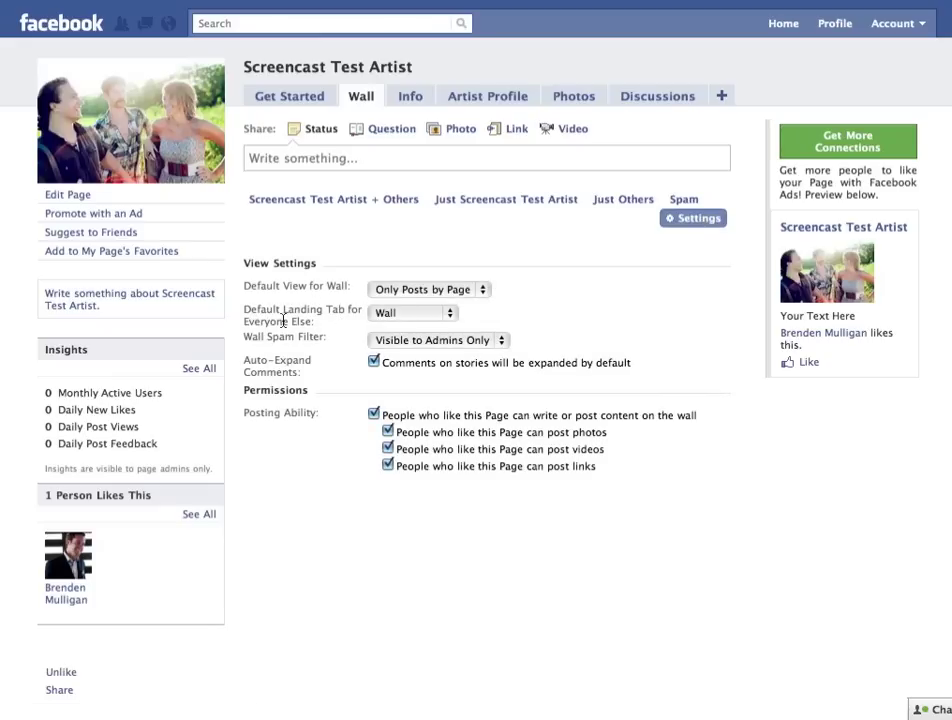
click(400, 313)
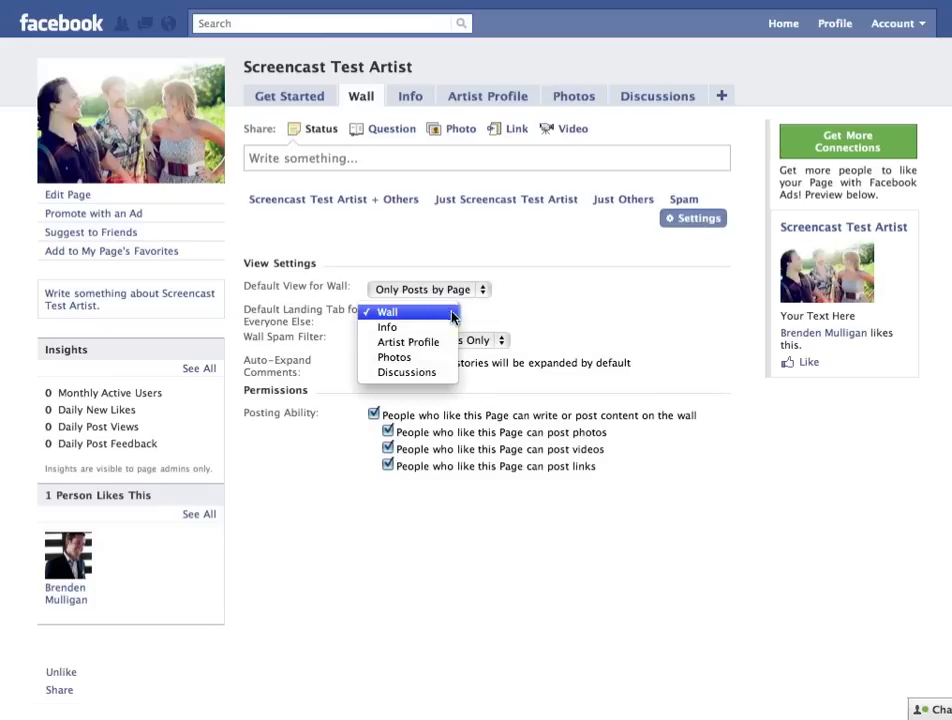
click(442, 342)
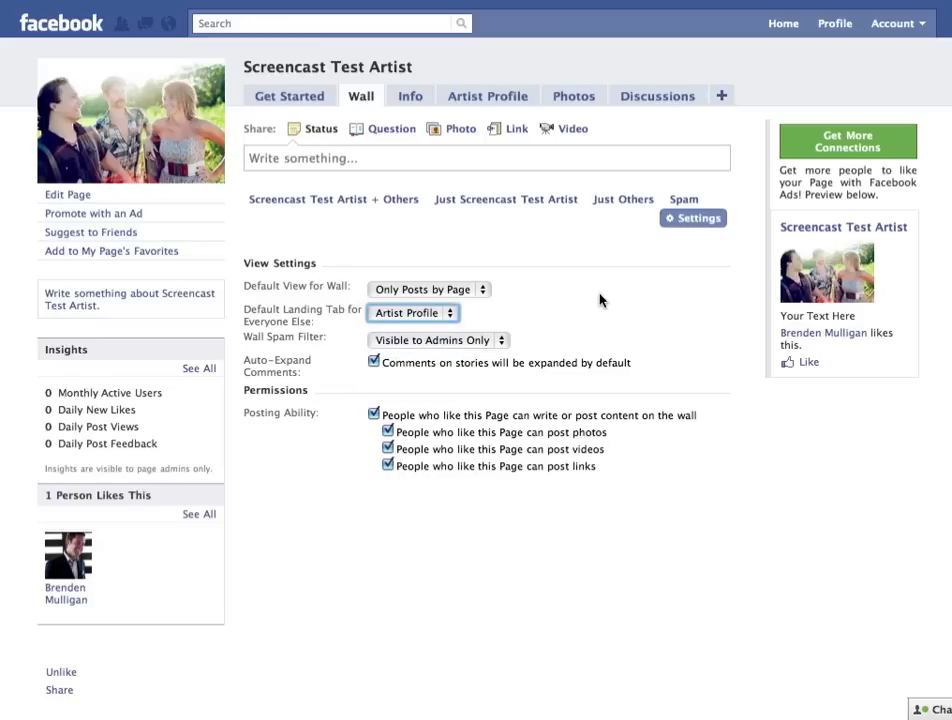
click(512, 98)
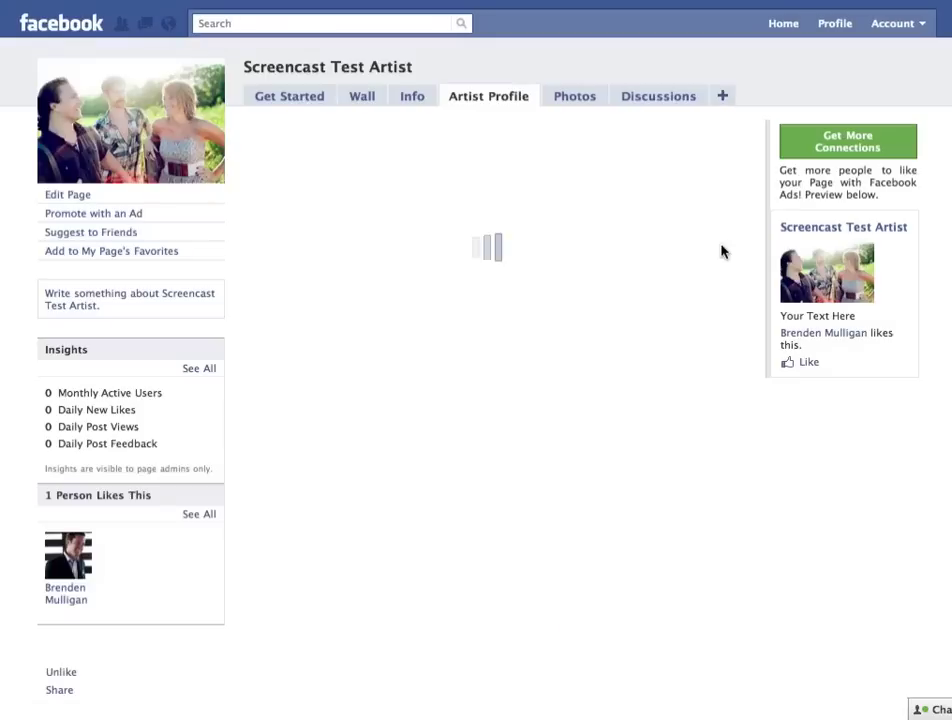